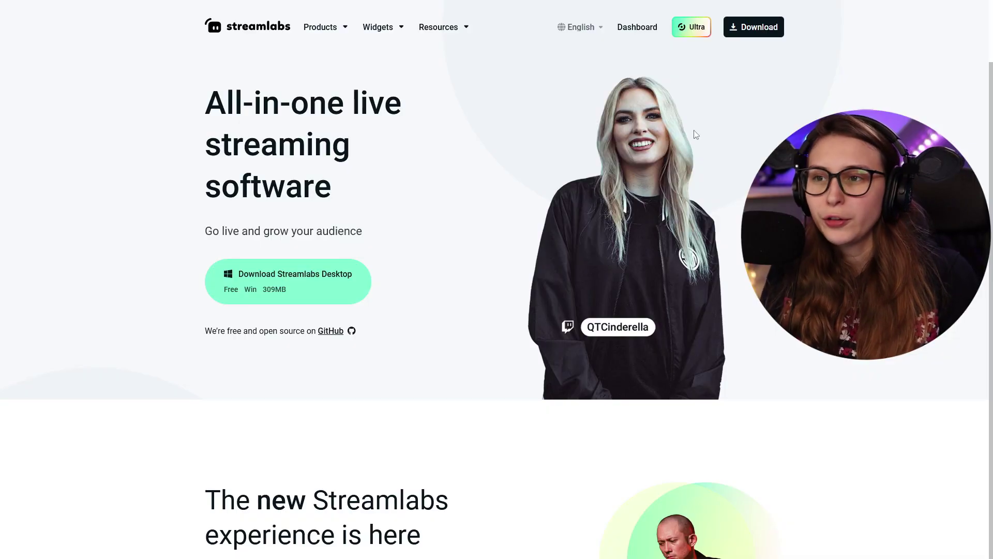
# Open the Alert Box settings from the dashboard and enable the Tiltify donation alerts
pyautogui.click(636, 28)
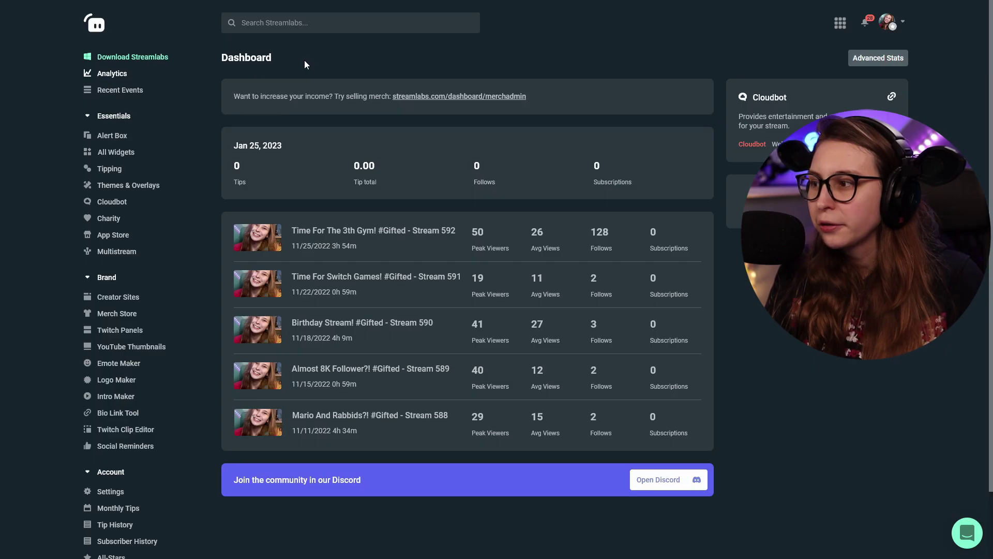
pyautogui.click(107, 137)
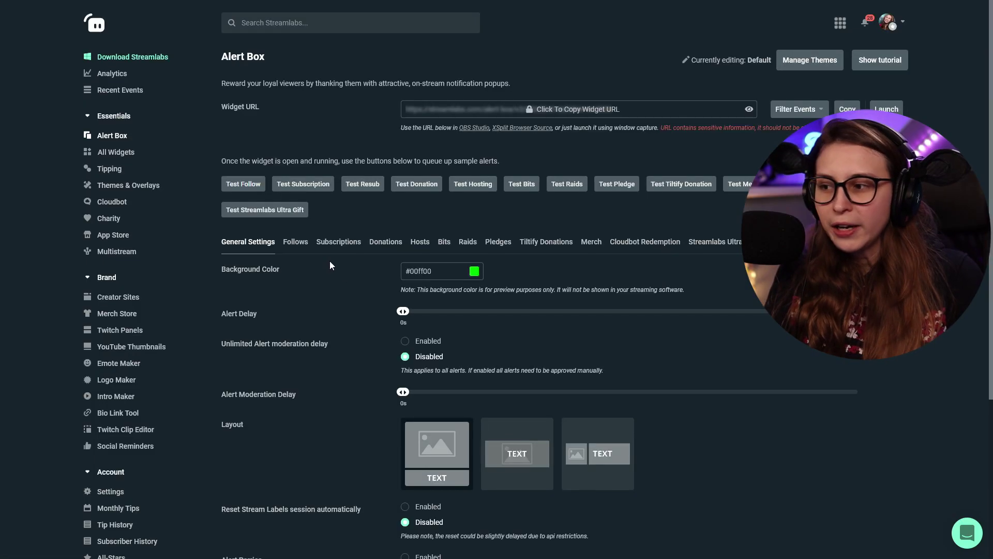
pyautogui.click(552, 248)
pyautogui.click(405, 266)
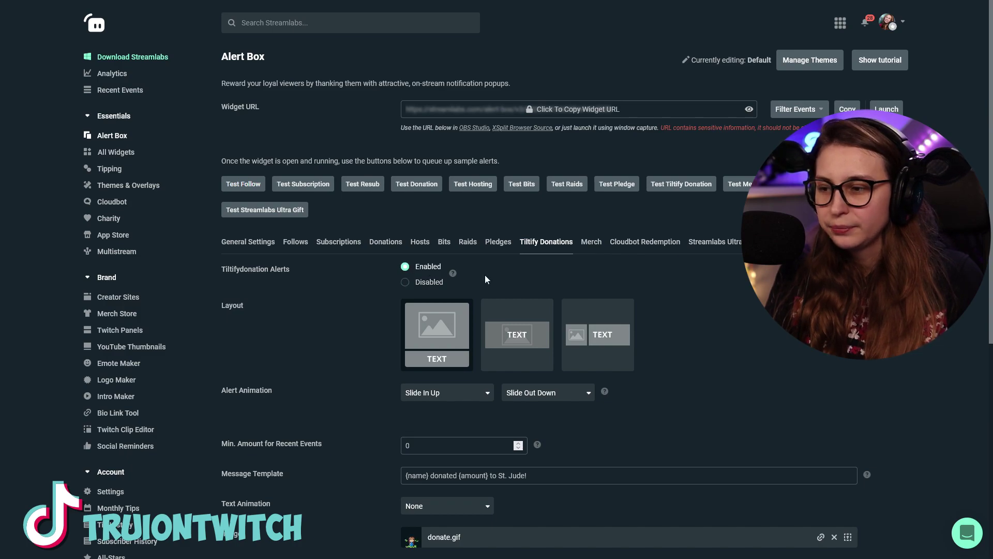
# Review the layout choices and the available entrance animations for the Tiltify donation alert
pyautogui.scroll(-2, 644, 292)
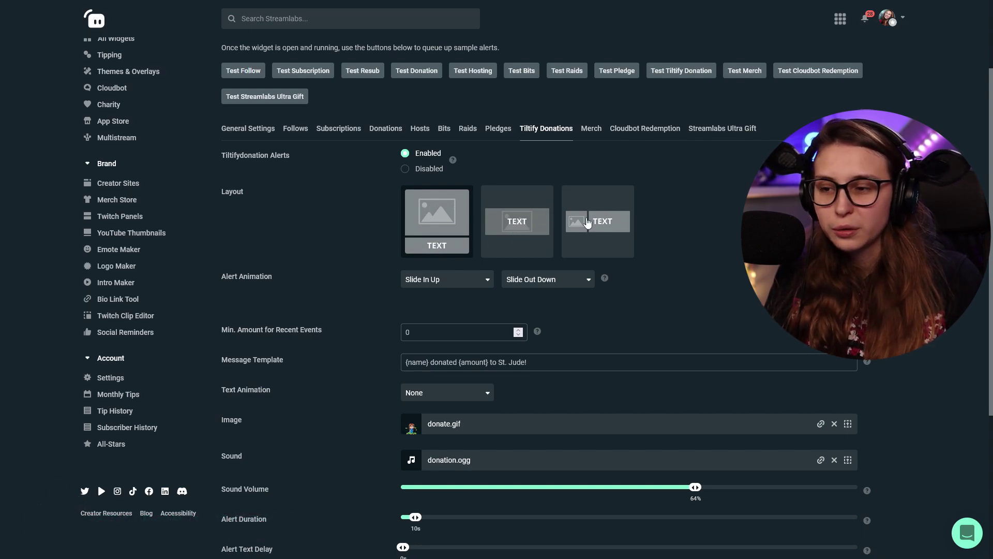
pyautogui.scroll(-1, 615, 217)
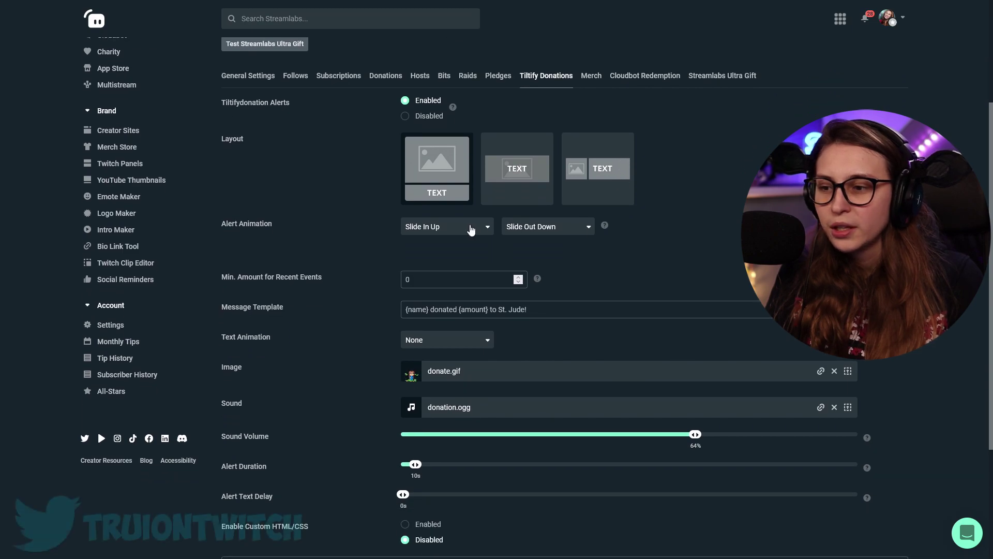
pyautogui.click(470, 229)
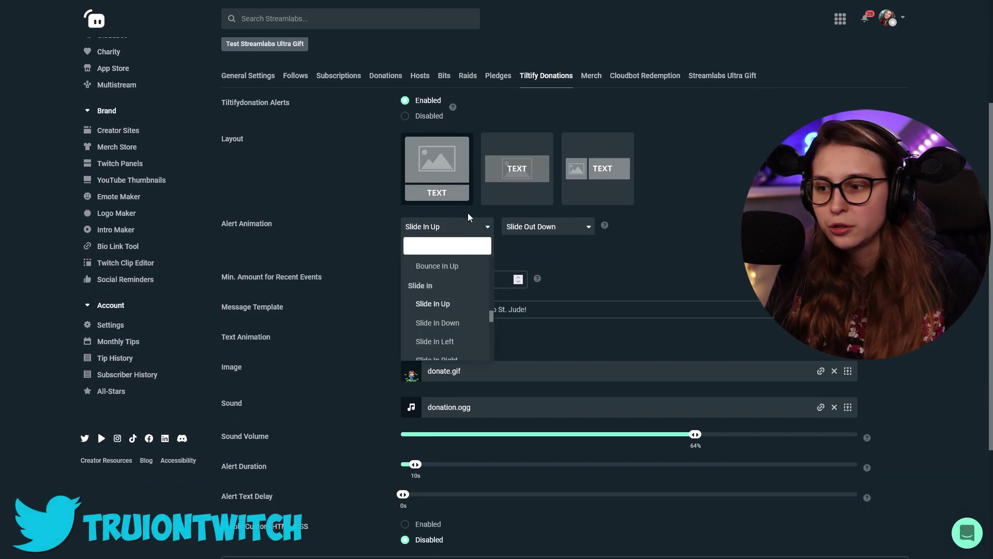
pyautogui.scroll(-1, 456, 300)
pyautogui.scroll(-8, 455, 310)
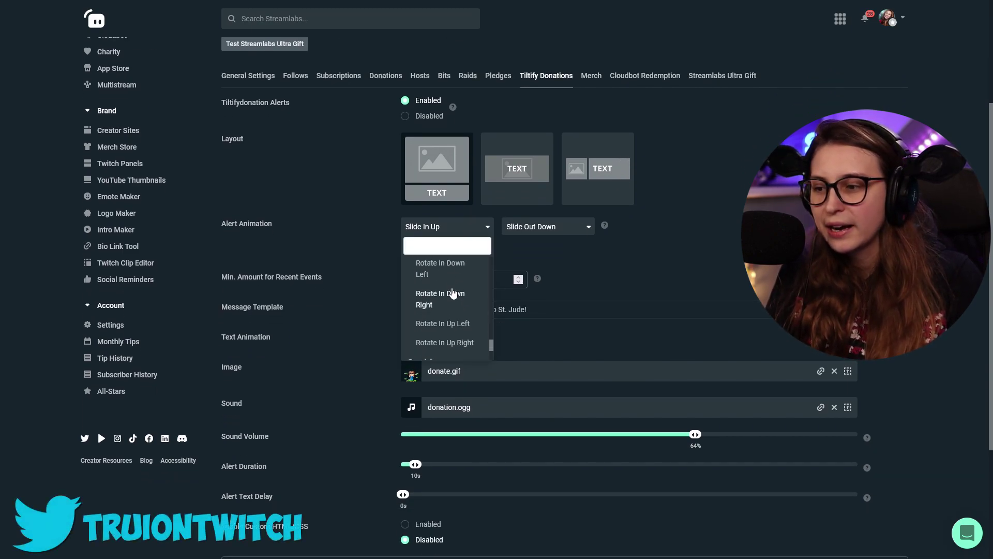
pyautogui.click(651, 279)
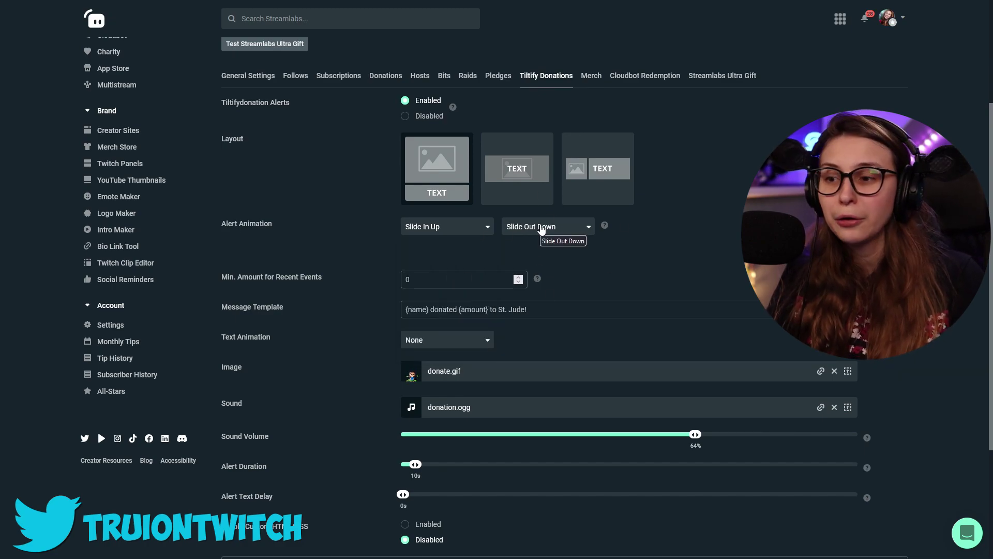
# Change the alert's message template to "{name} donated {amount} to SpecialEffects"
pyautogui.scroll(-2, 233, 190)
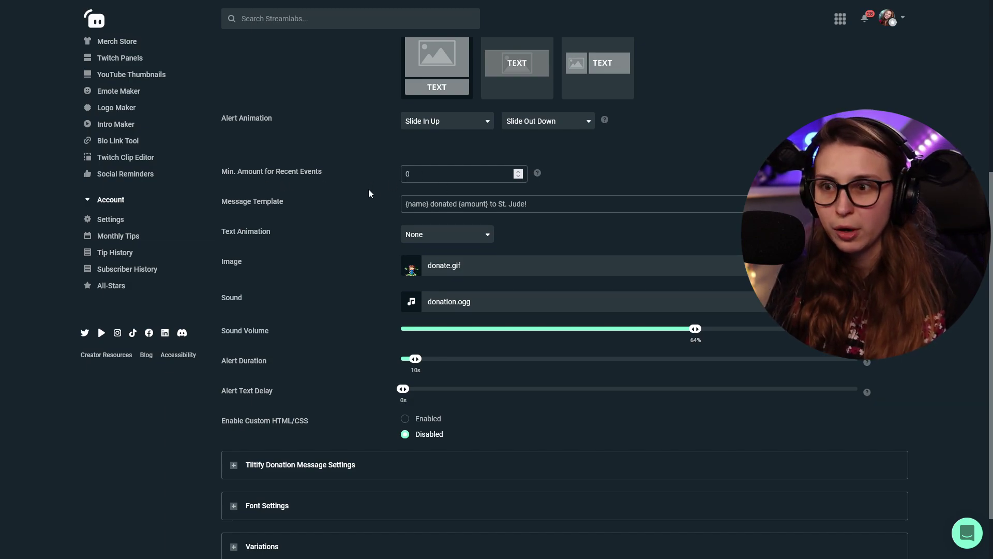
pyautogui.moveTo(536, 176)
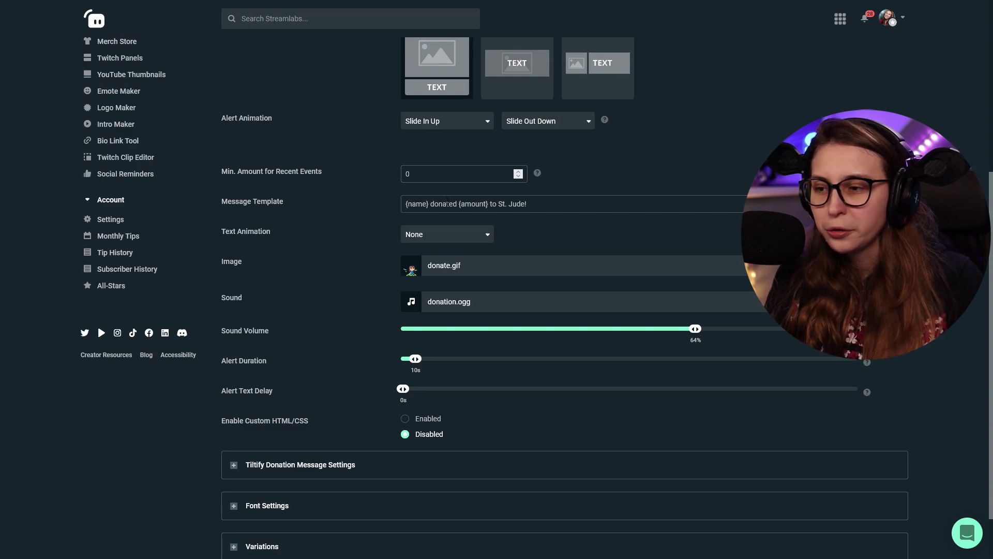
pyautogui.moveTo(548, 207); pyautogui.dragTo(502, 205)
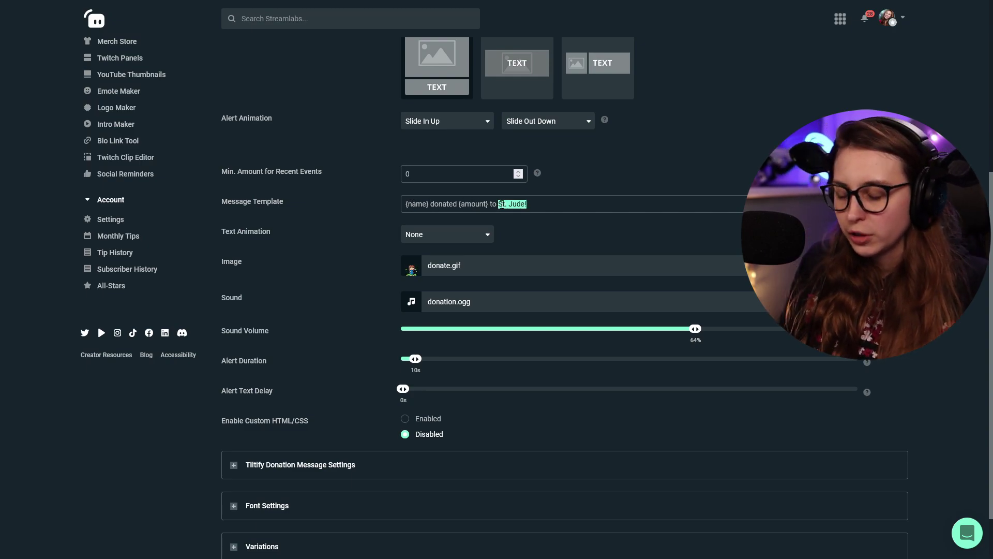
pyautogui.write('Sp')
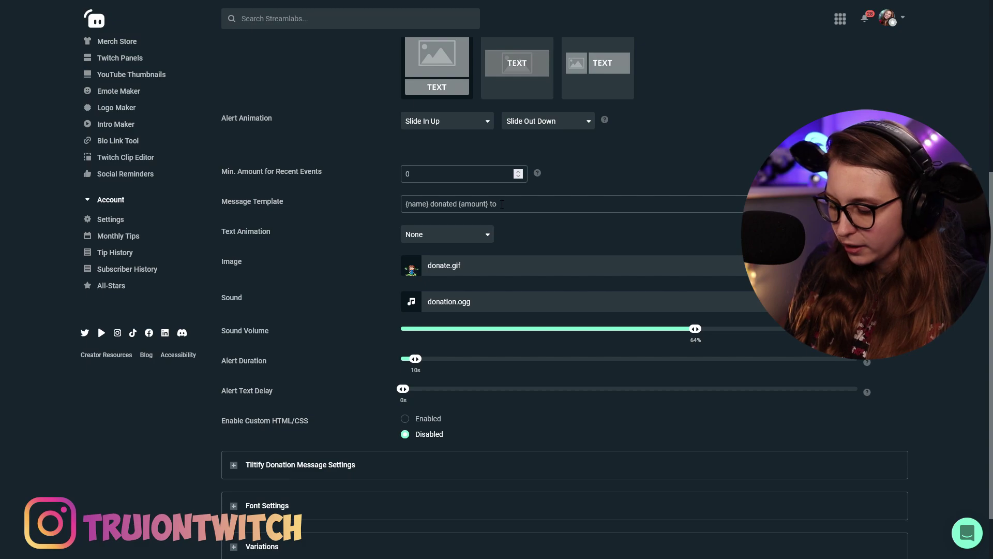
pyautogui.write('ecialEff')
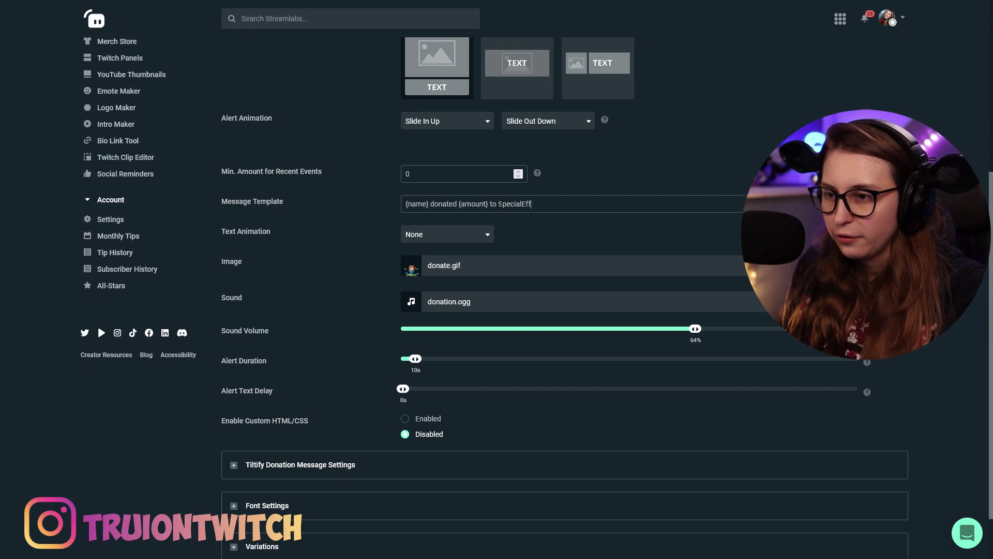
pyautogui.write('ects')
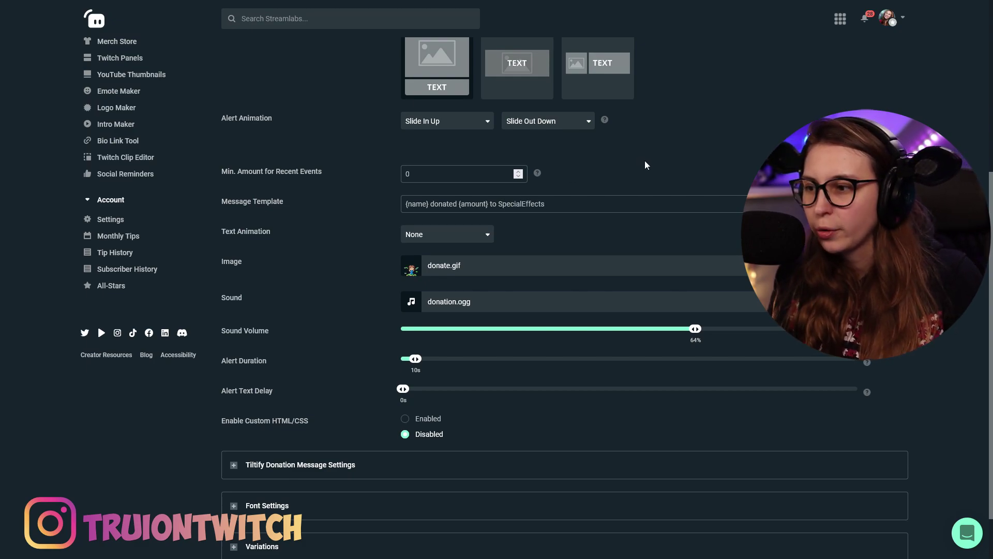
# Look through the available text animations for the Tiltify donation alert
pyautogui.click(441, 235)
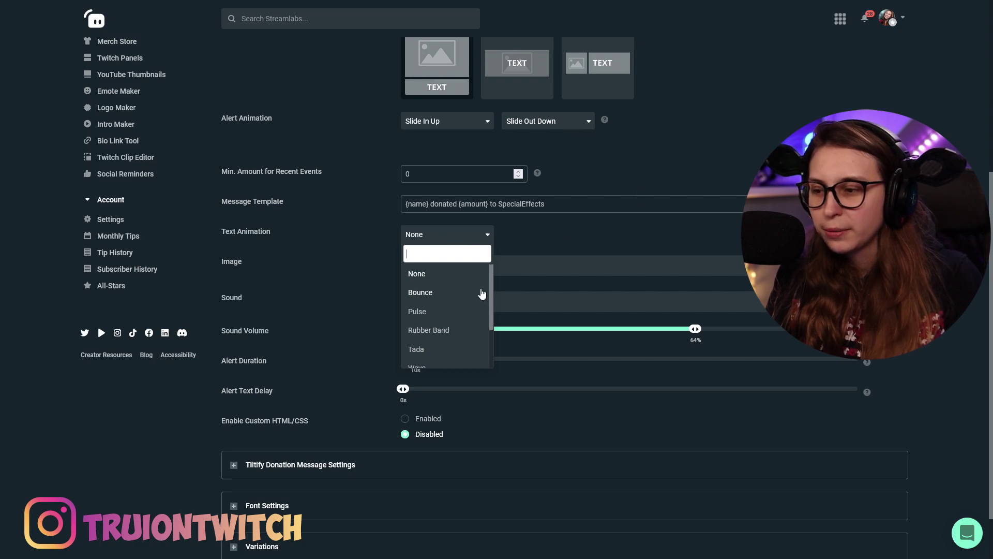
pyautogui.scroll(-2, 447, 339)
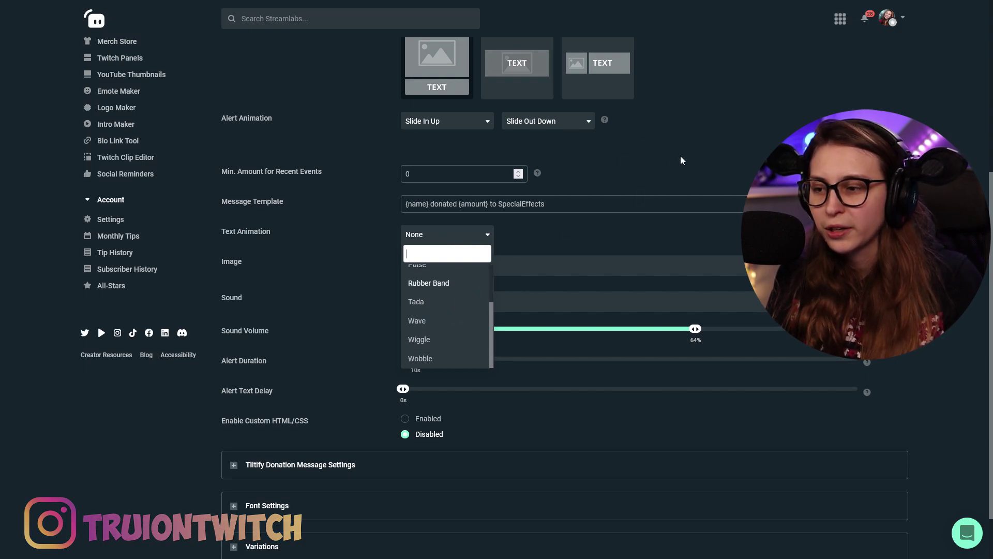
pyautogui.click(423, 259)
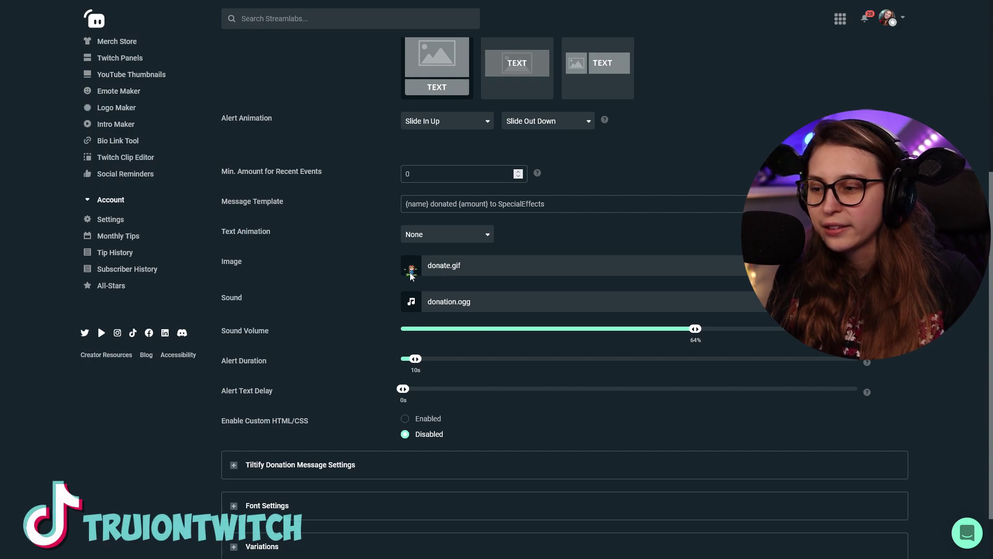
# Set the Tiltify donation alert's sound volume to 66%
pyautogui.scroll(-1, 510, 283)
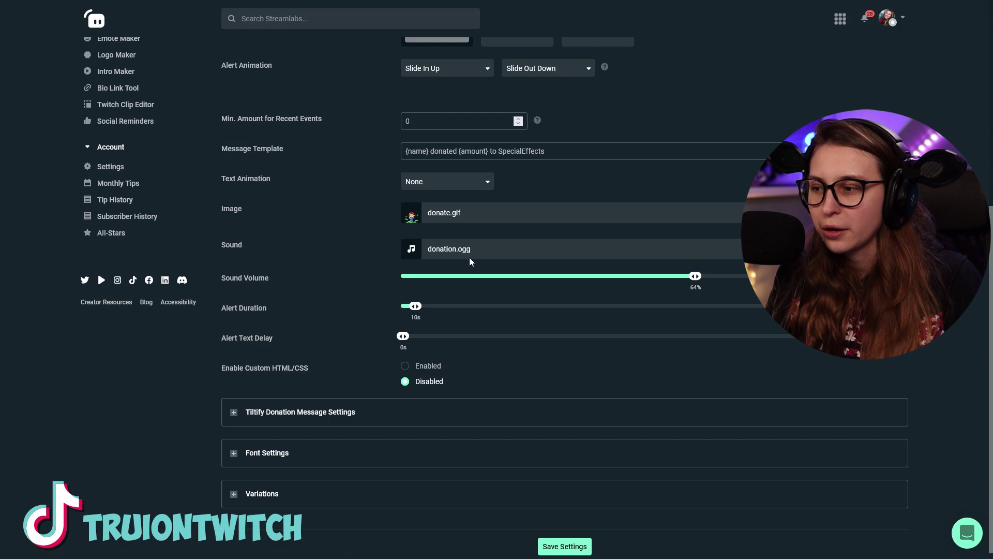
pyautogui.moveTo(702, 282)
pyautogui.mouseDown()
pyautogui.moveTo(673, 279)
pyautogui.moveTo(704, 280)
pyautogui.mouseUp()
pyautogui.scroll(-1, 355, 277)
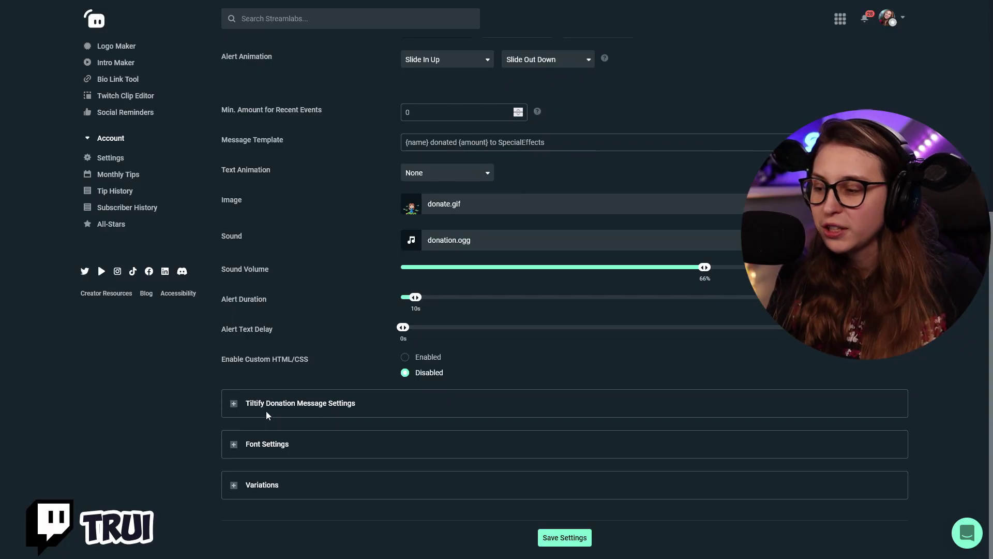
# Expand the Tiltify Donation Message Settings and Font Settings sections and review their font options
pyautogui.click(253, 408)
pyautogui.scroll(-3, 253, 311)
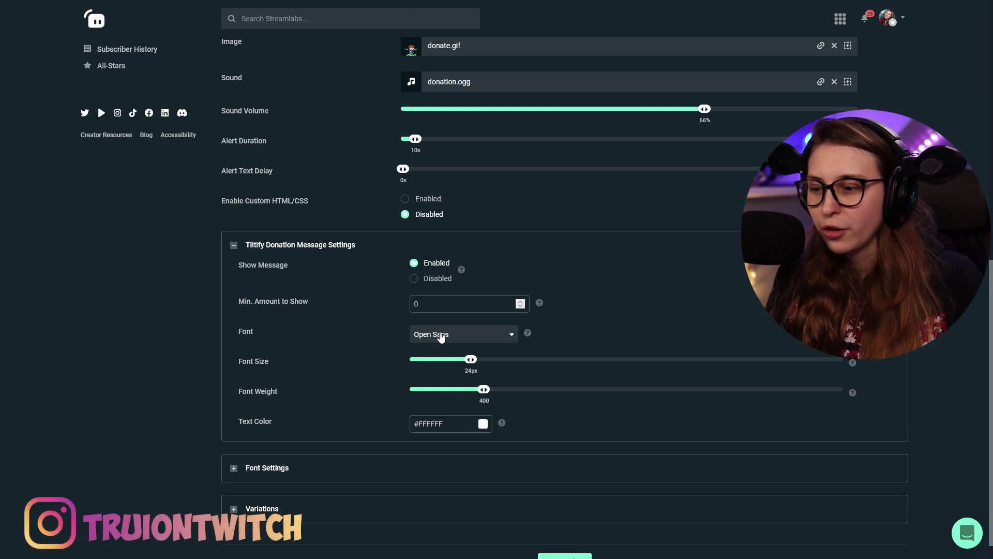
pyautogui.click(441, 336)
pyautogui.click(635, 312)
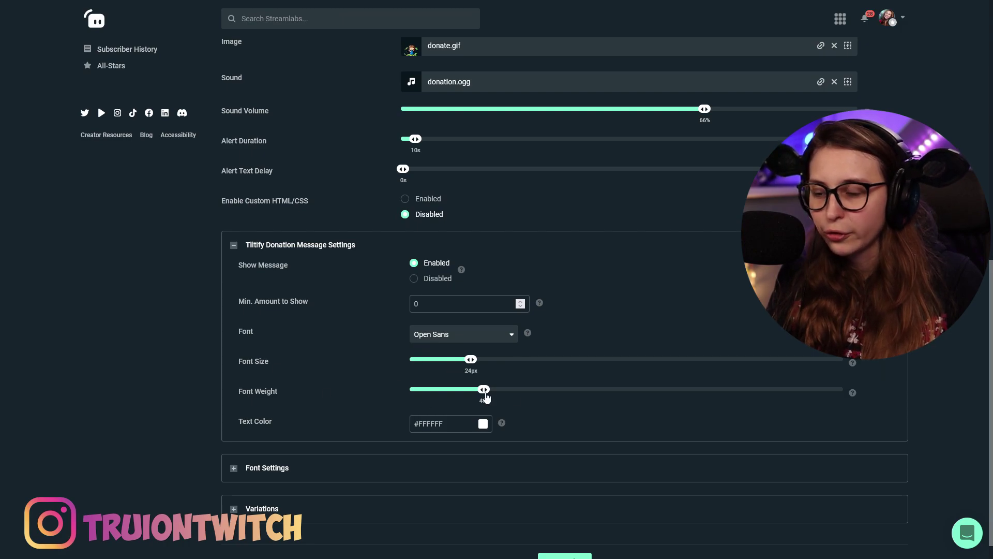
pyautogui.scroll(-1, 510, 395)
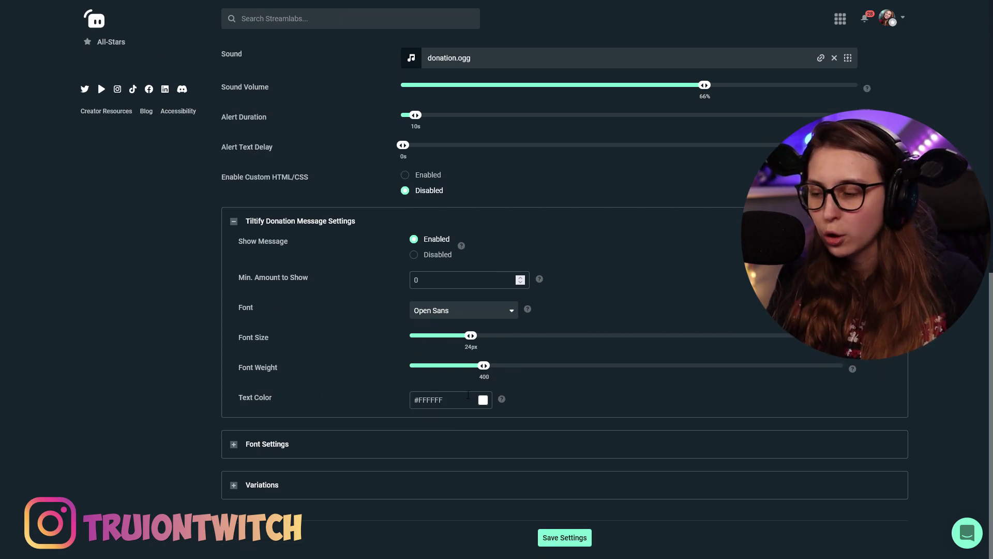
pyautogui.click(266, 444)
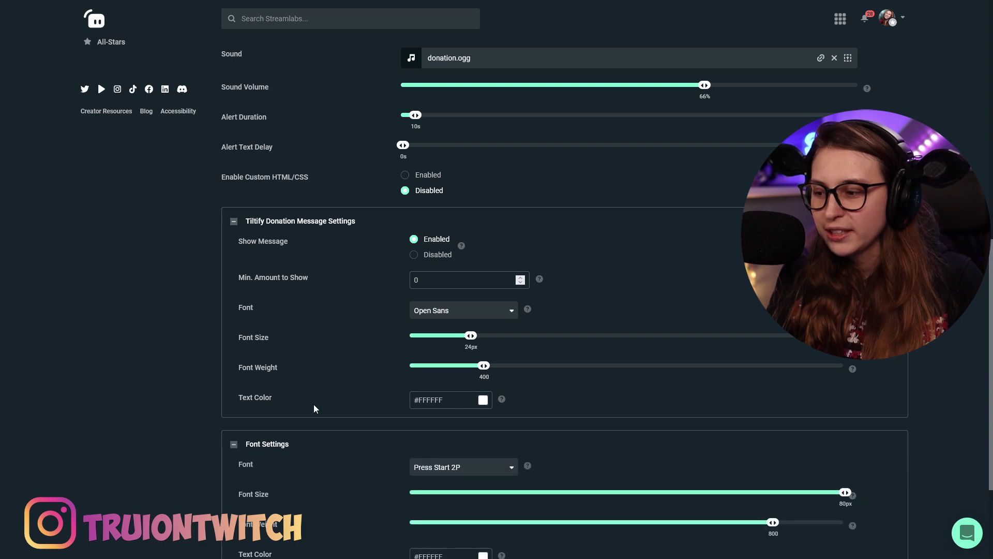
pyautogui.scroll(-6, 361, 412)
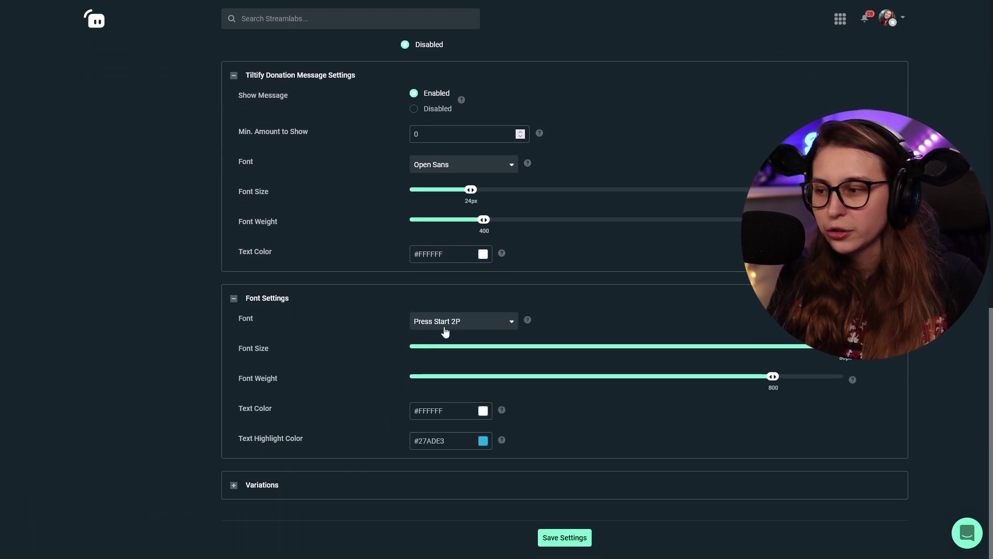
# Compare the message template with the donation message settings and the font settings that style the alert text
pyautogui.scroll(15, 349, 364)
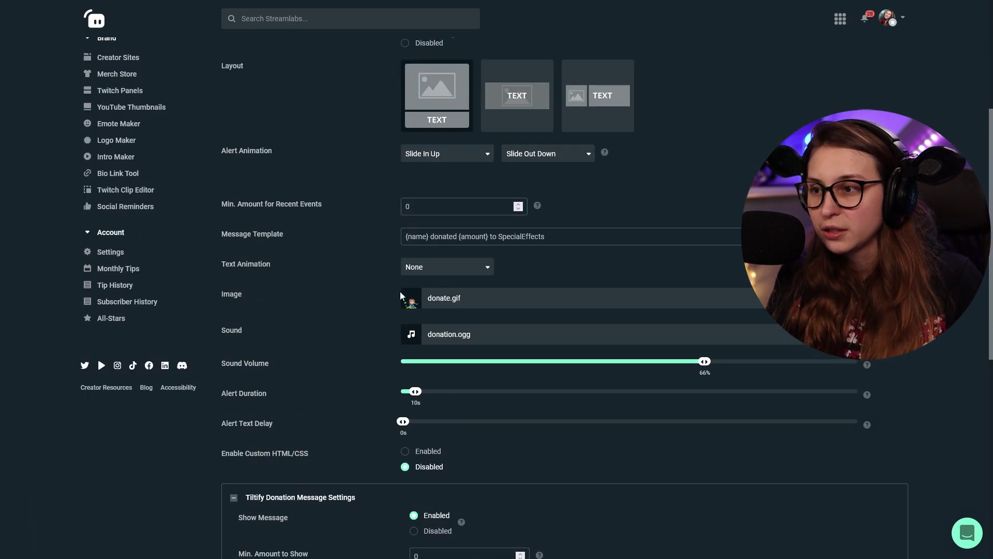
pyautogui.scroll(8, 403, 284)
pyautogui.scroll(-7, 408, 279)
pyautogui.doubleClick(274, 287)
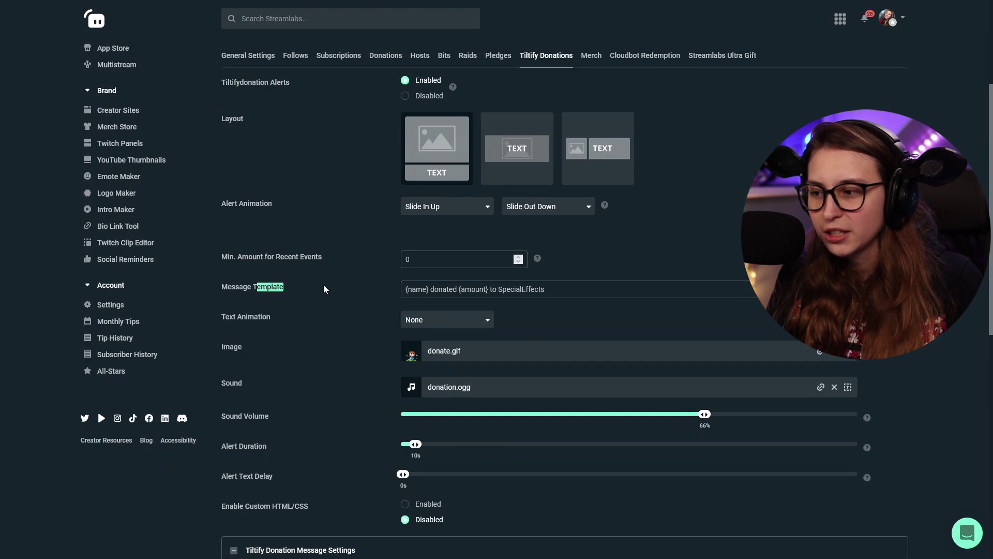
pyautogui.click(360, 289)
pyautogui.scroll(-20, 362, 310)
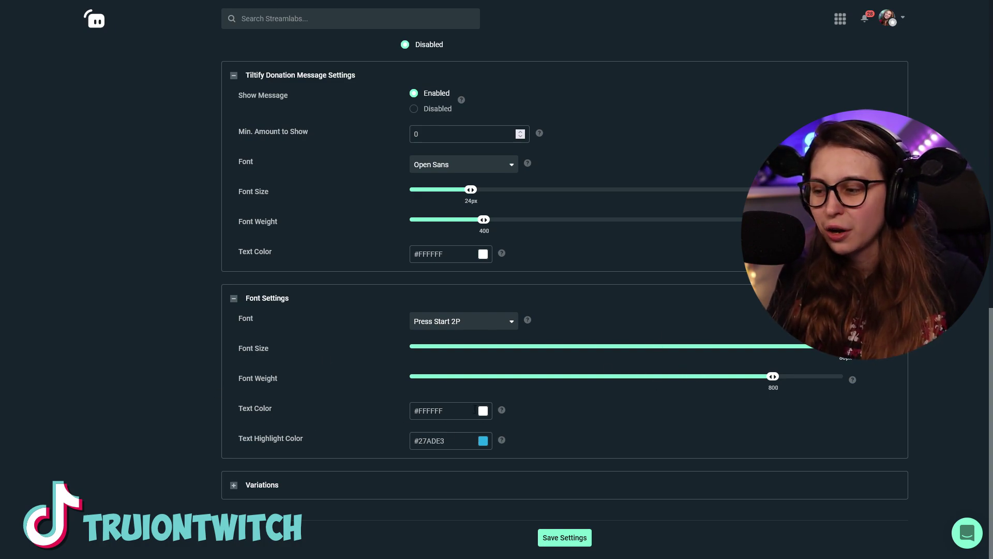
pyautogui.scroll(1, 411, 500)
pyautogui.scroll(7, 450, 430)
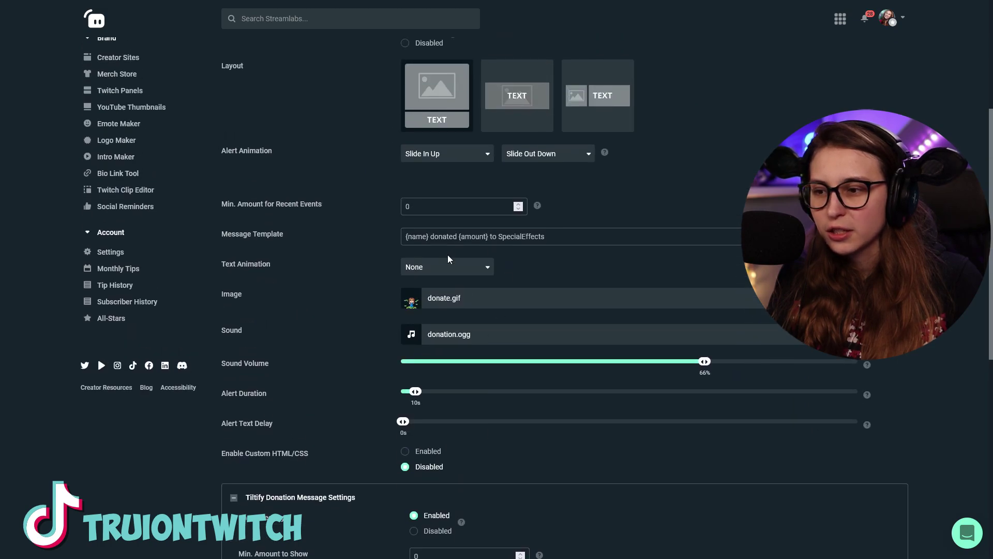
# Expand the Variations section and add an alert variation with the current settings
pyautogui.scroll(-8, 356, 472)
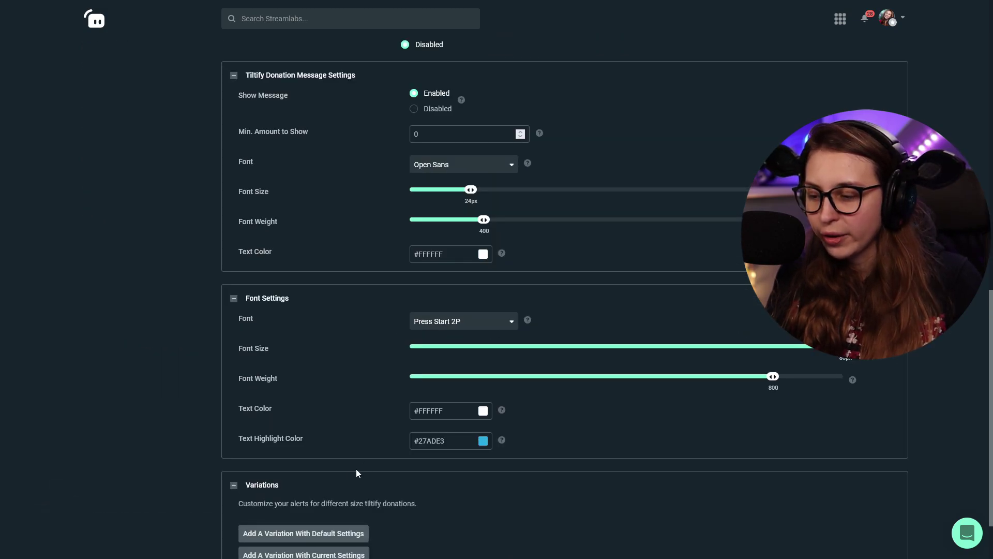
pyautogui.scroll(-2, 356, 472)
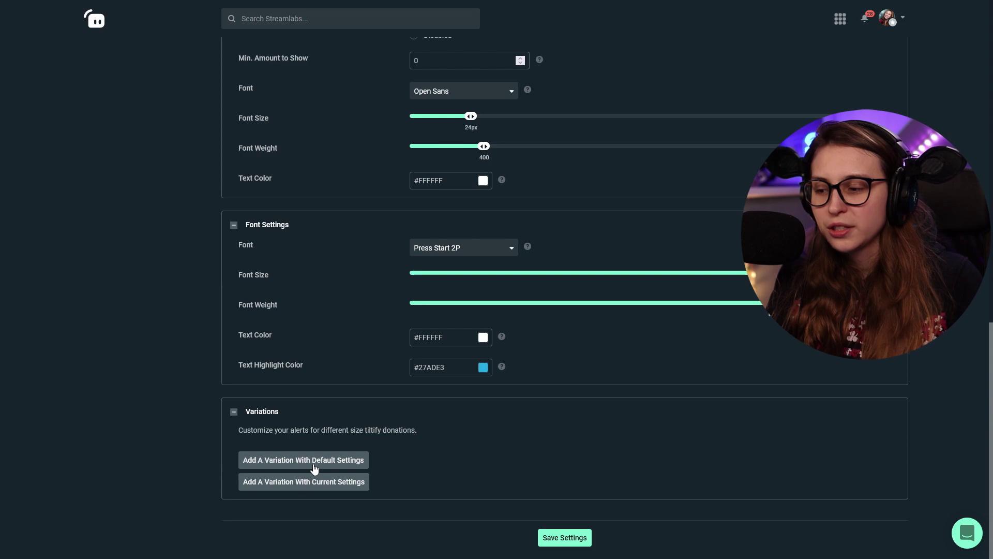
pyautogui.scroll(5, 530, 406)
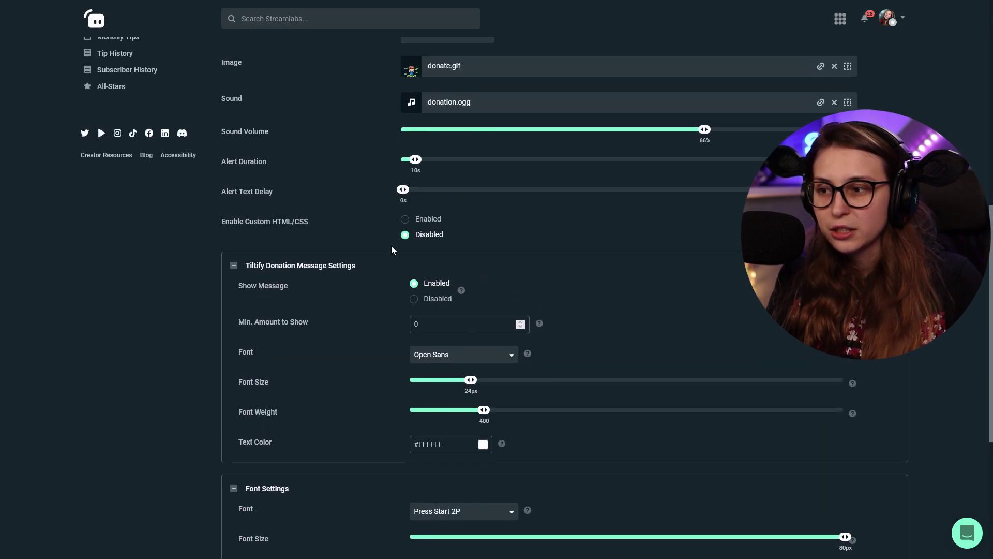
pyautogui.scroll(-5, 478, 383)
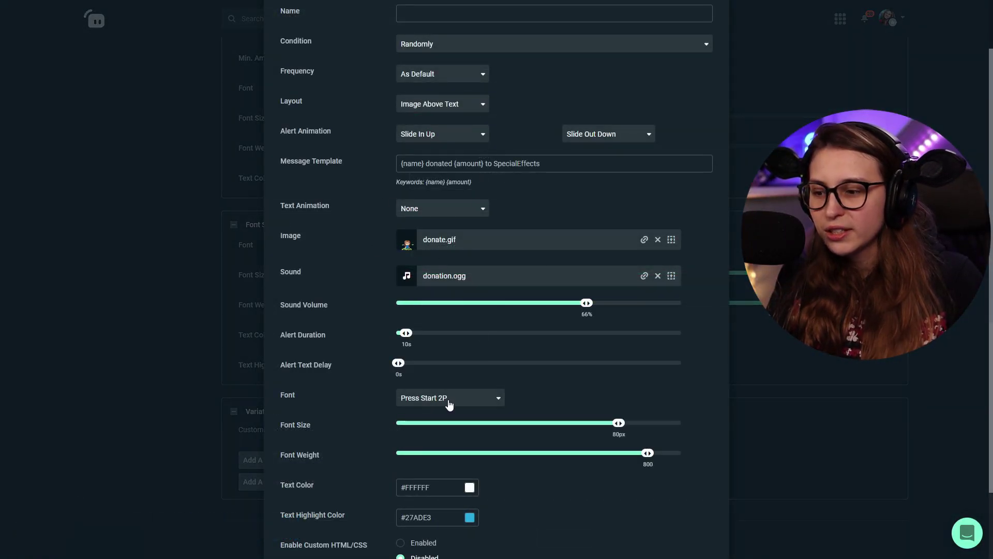
# Set the alert variation's condition to a donation amount that is exactly a given value
pyautogui.scroll(-2, 467, 399)
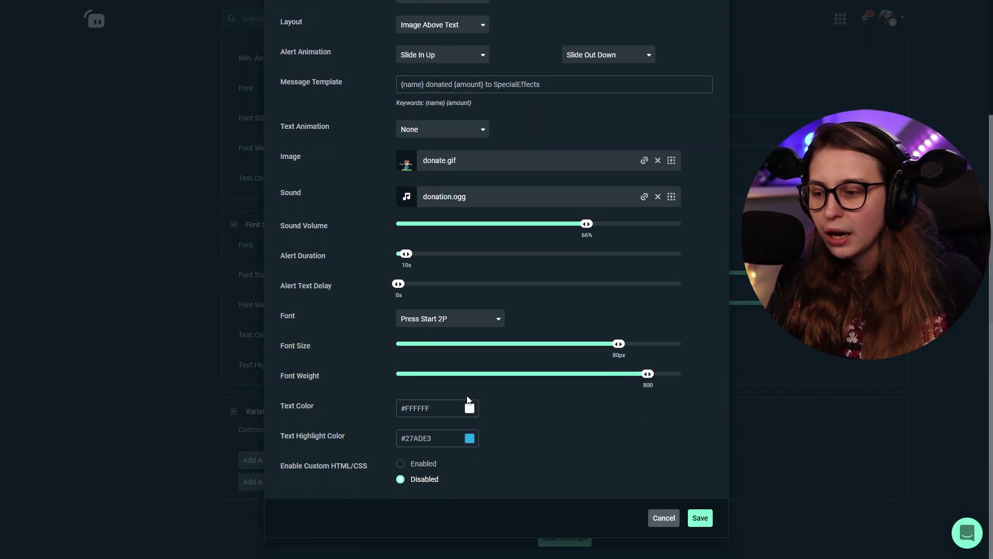
pyautogui.scroll(3, 467, 399)
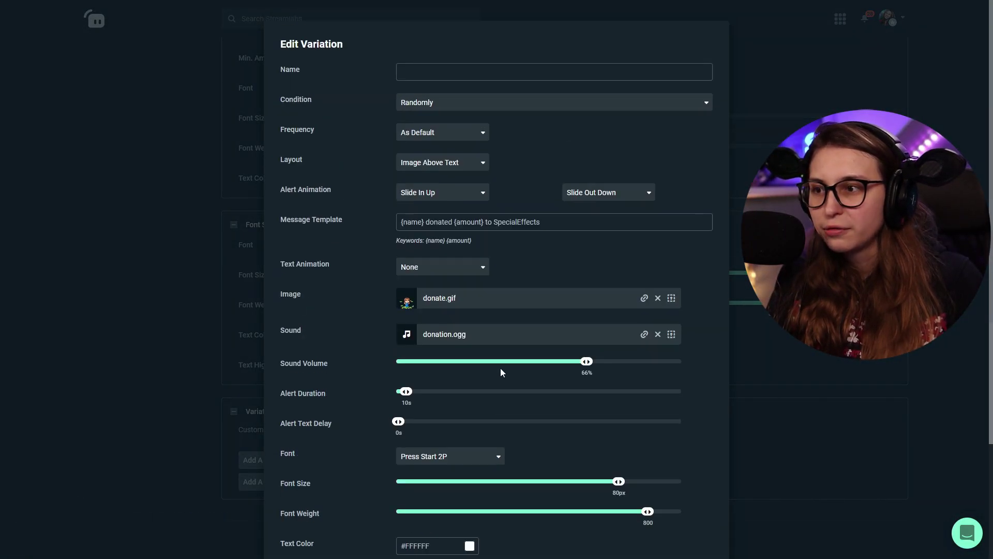
pyautogui.click(439, 106)
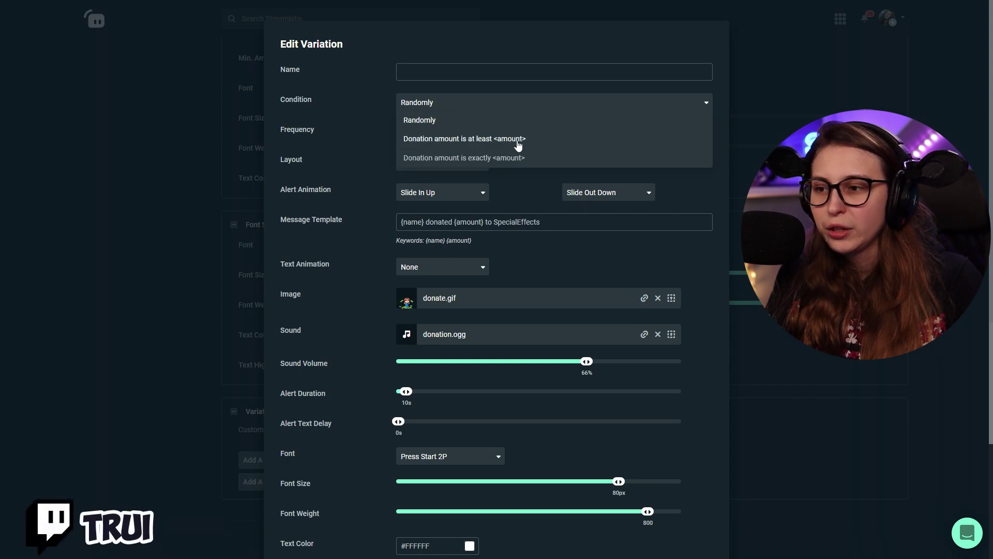
pyautogui.click(500, 138)
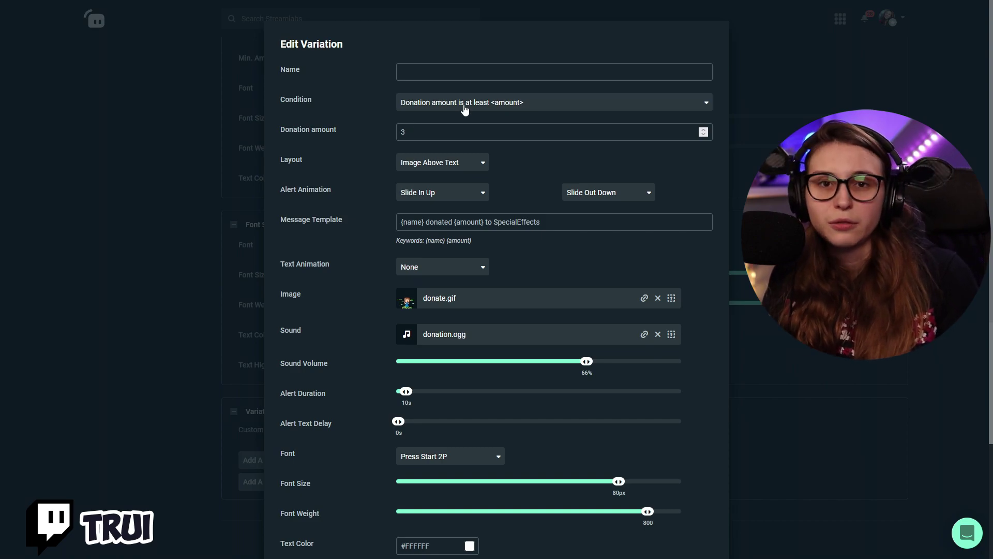
pyautogui.click(498, 107)
pyautogui.click(500, 157)
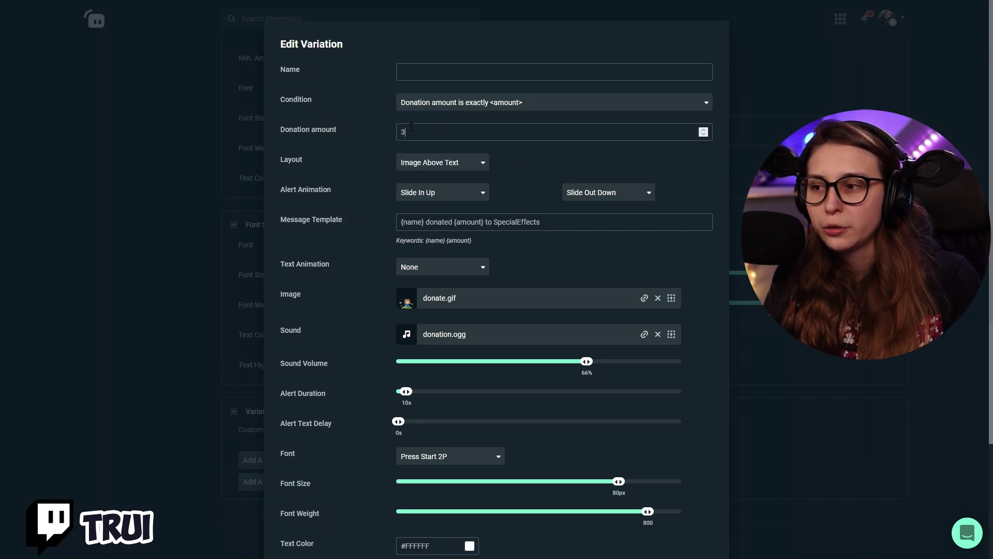
# Set the variation's donation amount to 4.20
pyautogui.press('BackSpace')
pyautogui.write('4.230')
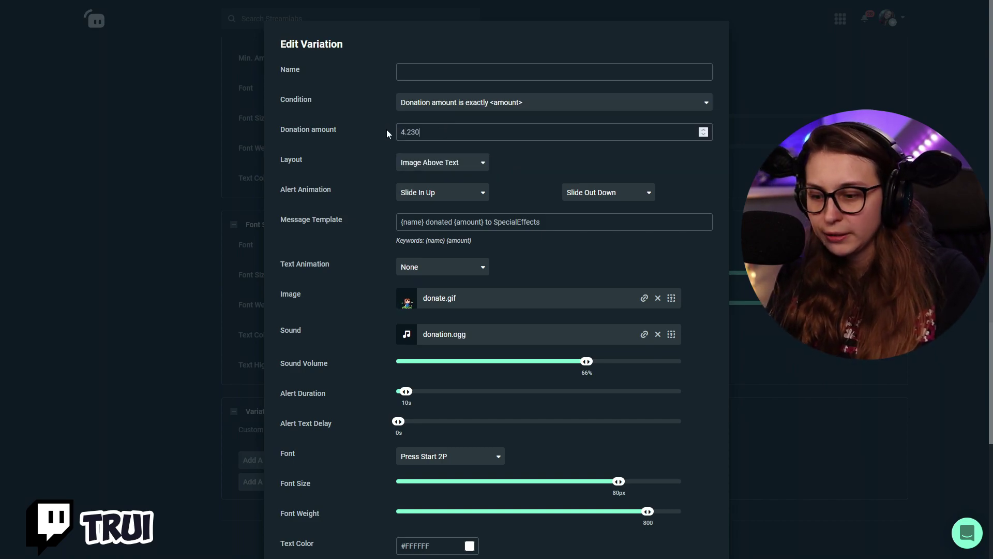
pyautogui.press('BackSpace')
pyautogui.press('BackSpace')
pyautogui.write('0')
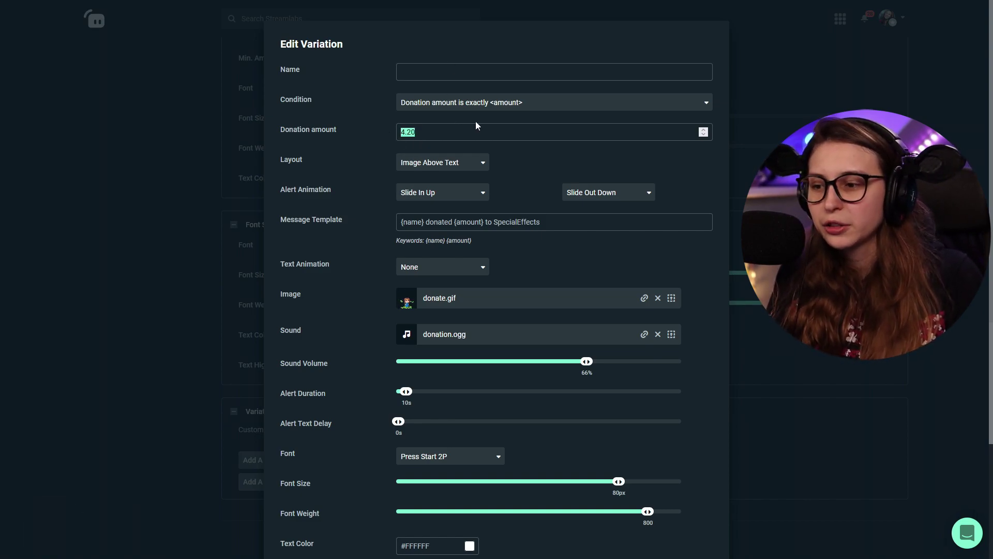
# Review the variation's remaining layout, message, image, sound and font settings
pyautogui.scroll(-2, 516, 236)
pyautogui.scroll(-1, 514, 236)
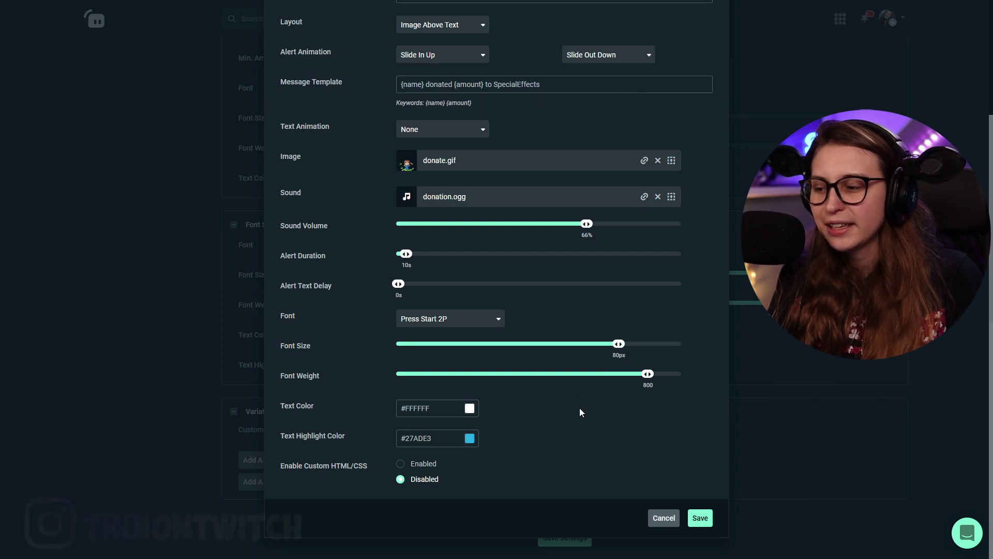
pyautogui.scroll(3, 541, 420)
pyautogui.scroll(-3, 545, 405)
pyautogui.scroll(3, 583, 295)
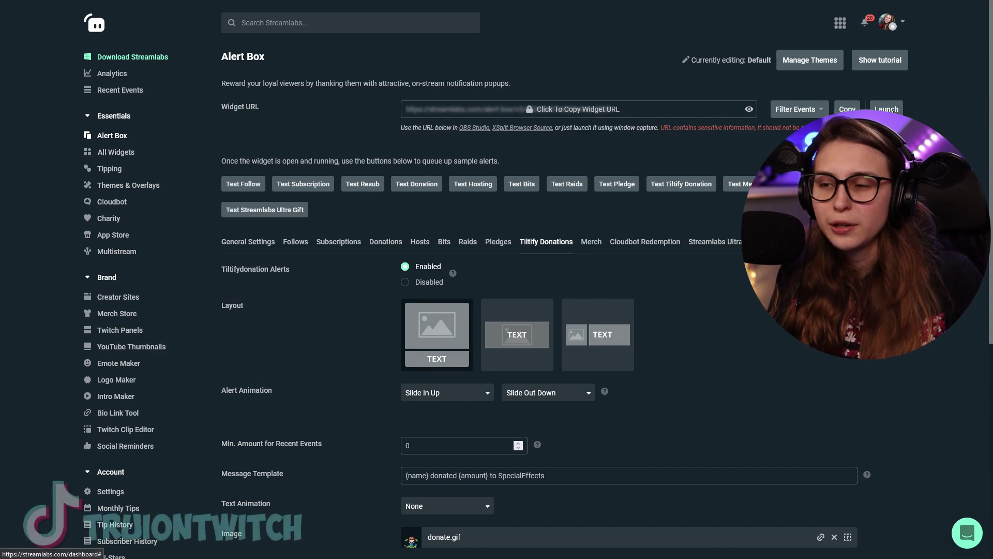
# Launch the alert box widget in its own window, minimize that window and trigger a test Tiltify donation
pyautogui.click(886, 108)
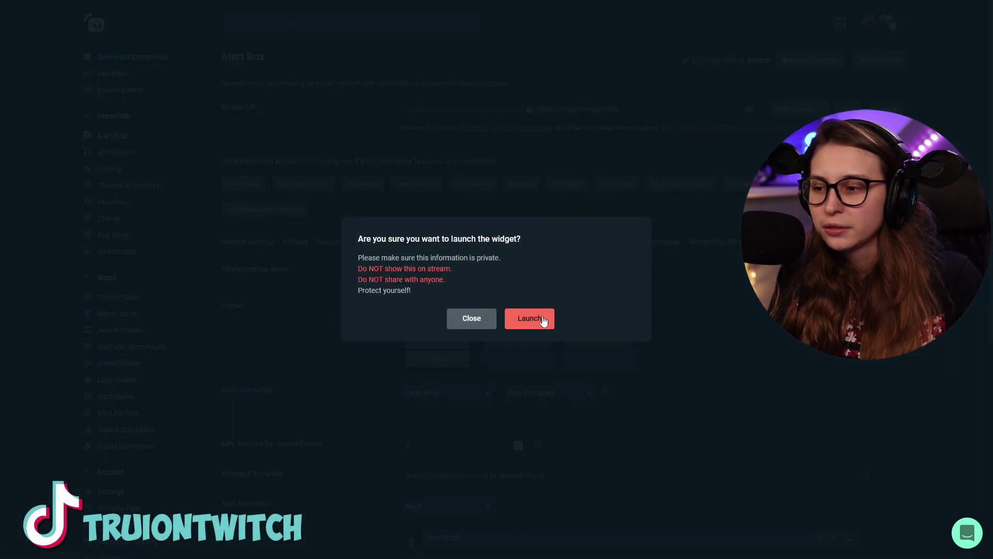
pyautogui.click(540, 319)
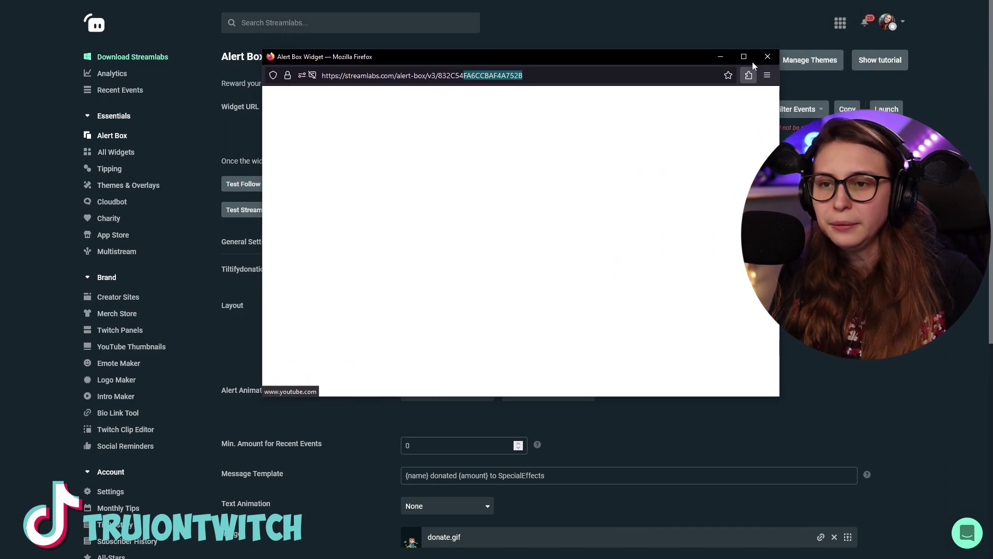
pyautogui.click(721, 56)
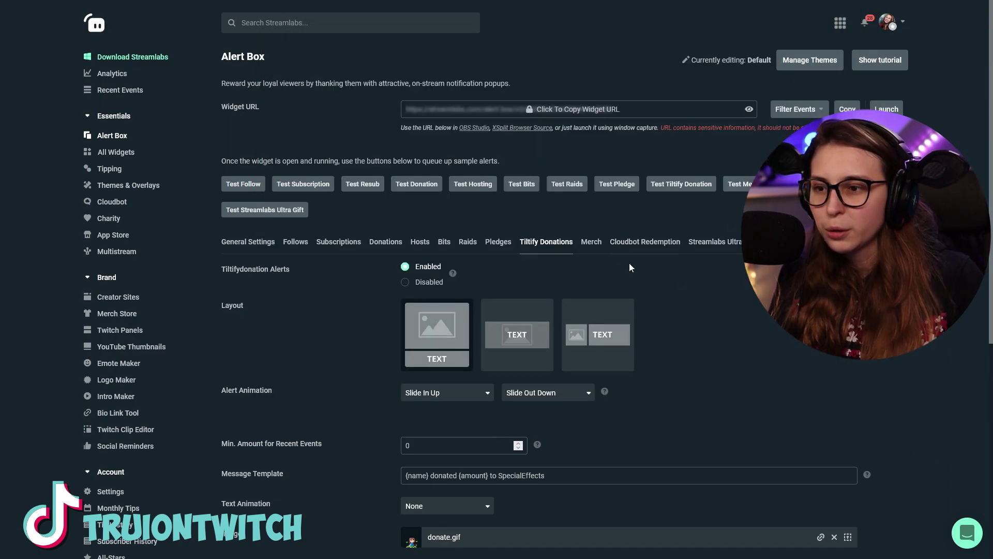
pyautogui.click(681, 184)
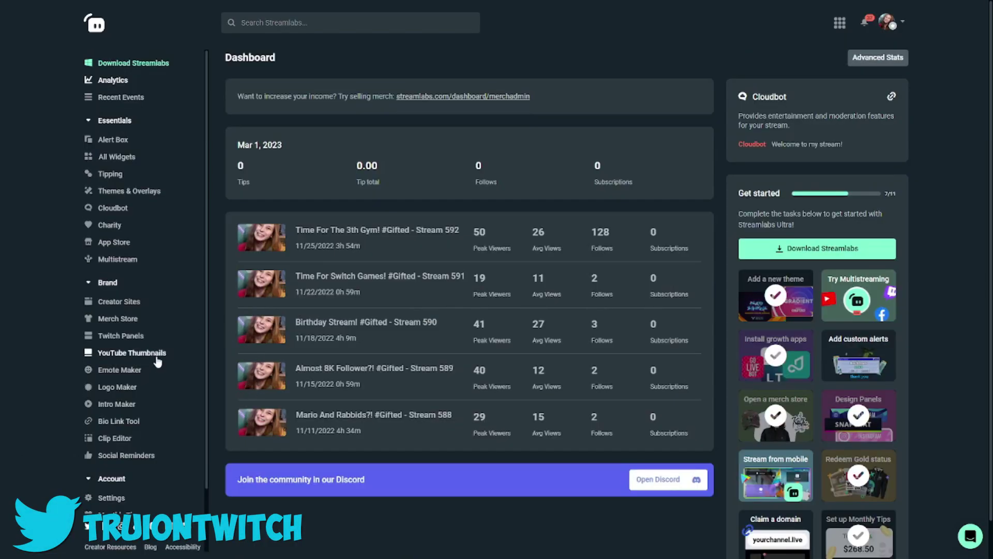
# Open the Integrations section of the account settings and find the Tiltify entry
pyautogui.scroll(-1, 158, 362)
pyautogui.click(120, 447)
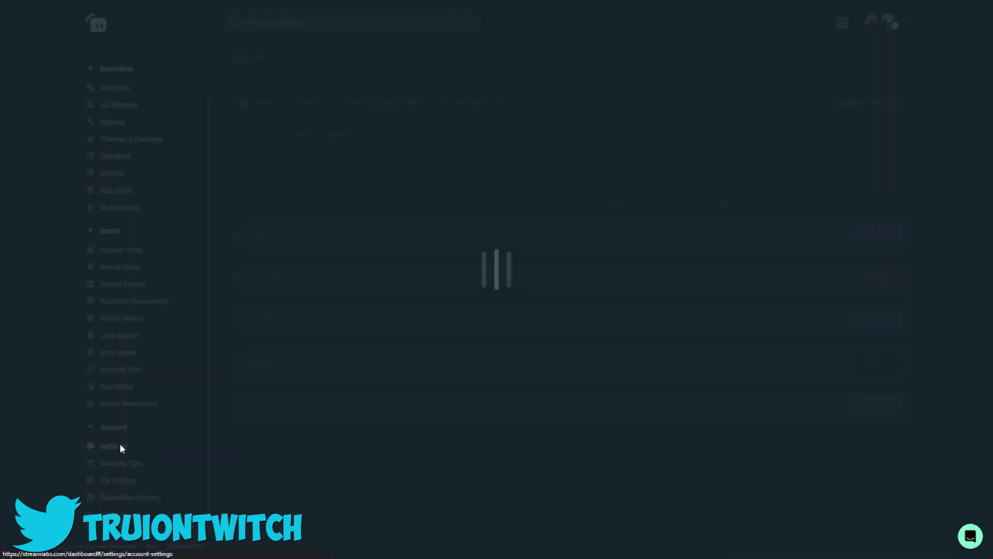
pyautogui.click(440, 136)
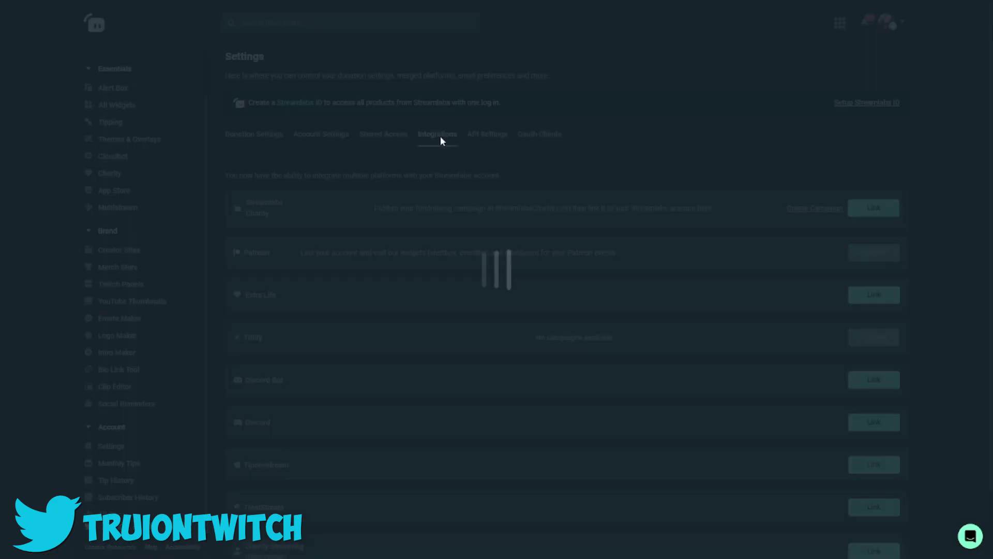
pyautogui.scroll(-2, 346, 309)
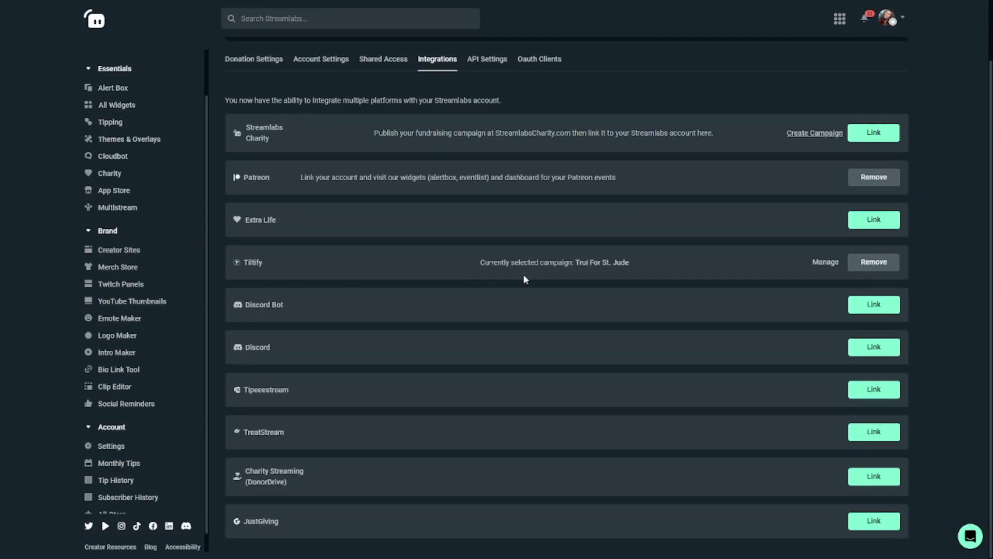
# Manage the Tiltify integration, choose the SEGA campaign for the alerts and save the settings
pyautogui.click(825, 260)
pyautogui.click(272, 102)
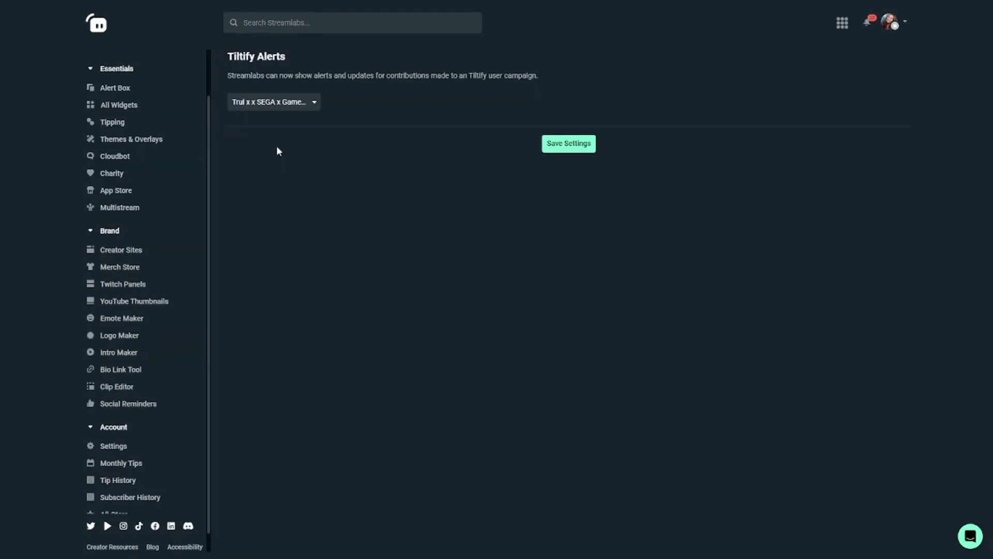
pyautogui.click(559, 150)
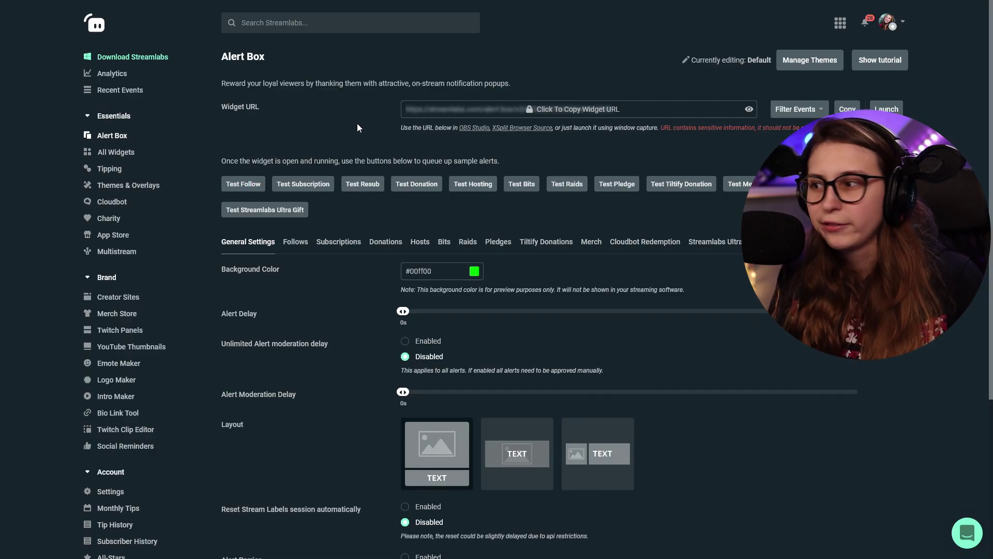
# Open the Cloudbot settings
pyautogui.click(112, 203)
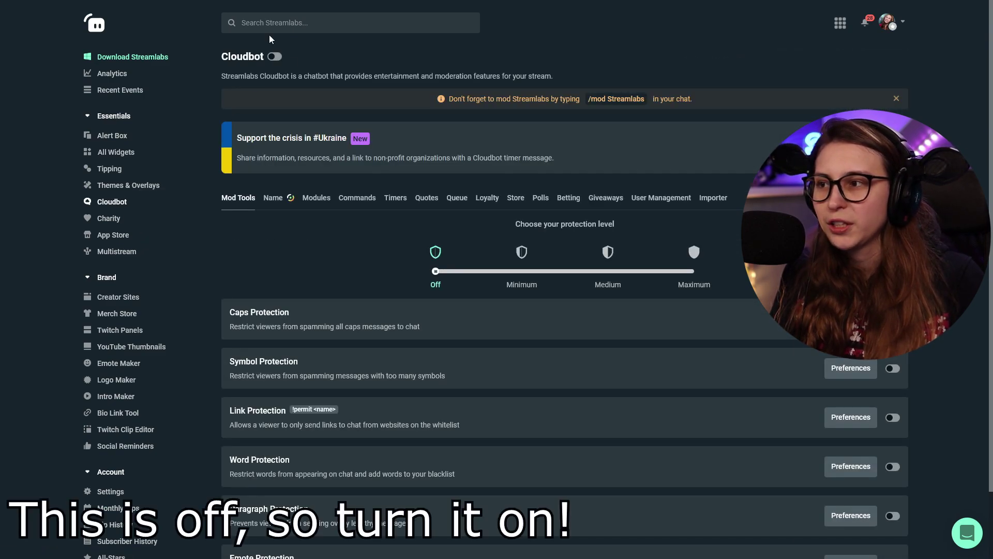